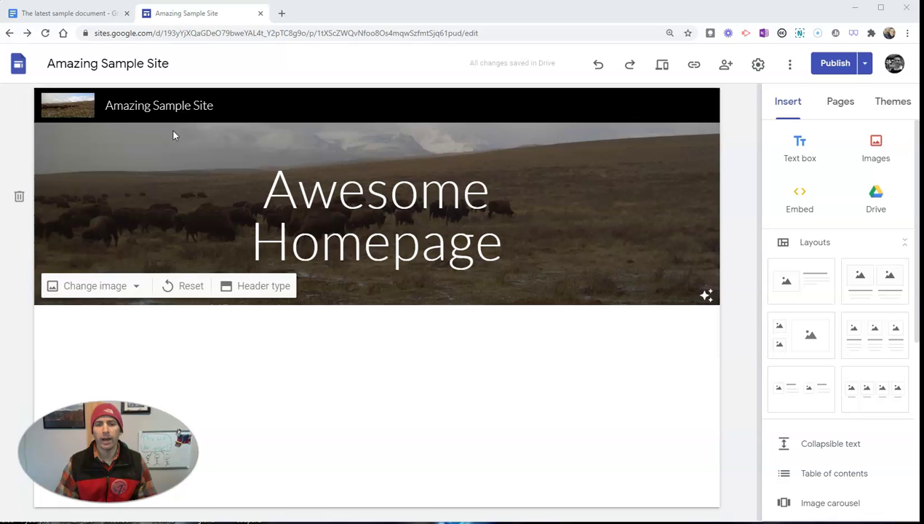
Step: Create a 'Latest News' page in Amazing Sample Site, listed beside Home in navigation
{"action": "left_click", "coordinate": [840, 103]}
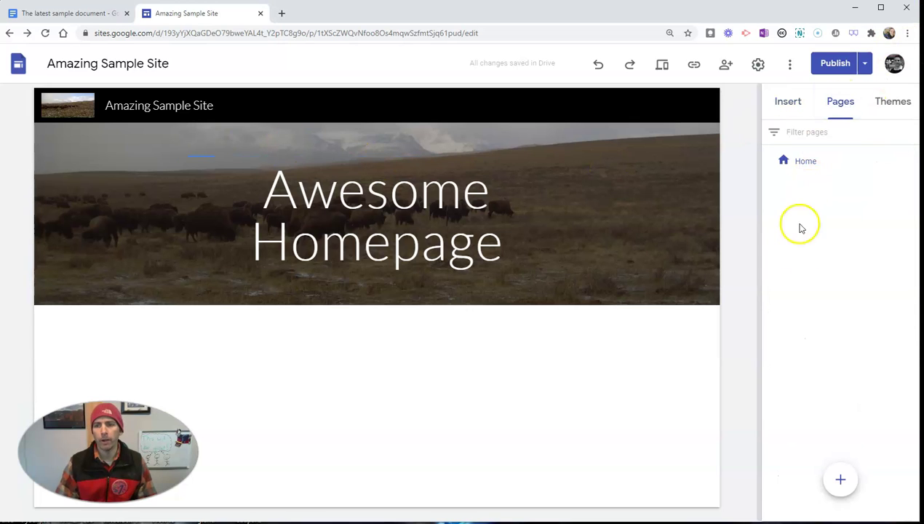
{"action": "left_click", "coordinate": [840, 480]}
{"action": "type", "text": "Latest News"}
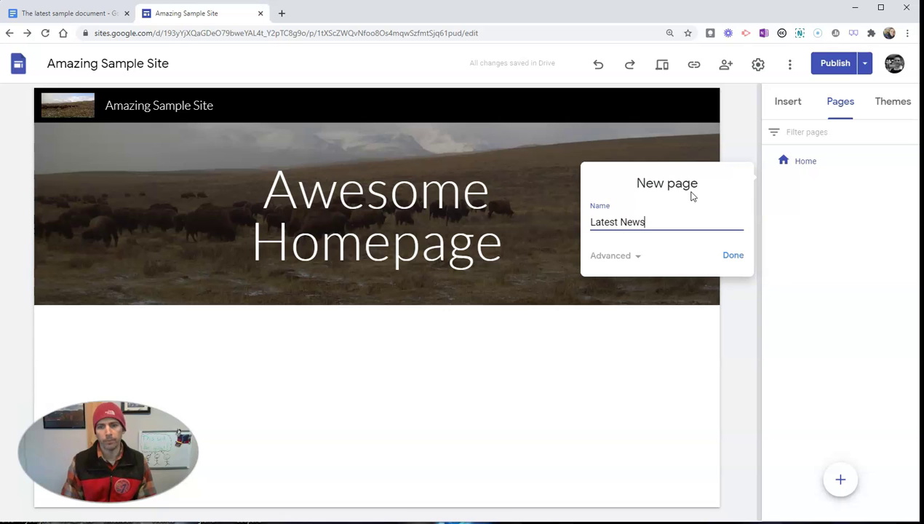
{"action": "left_click", "coordinate": [746, 254]}
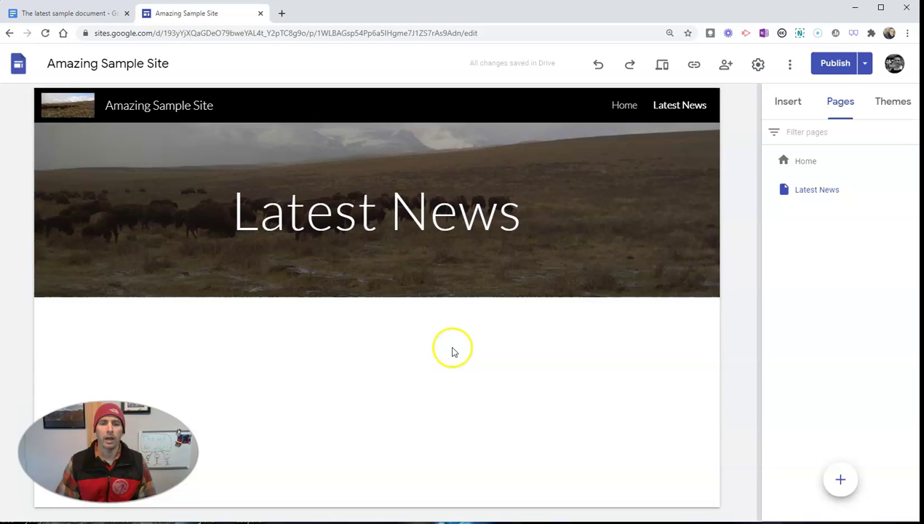
{"action": "left_click", "coordinate": [795, 109]}
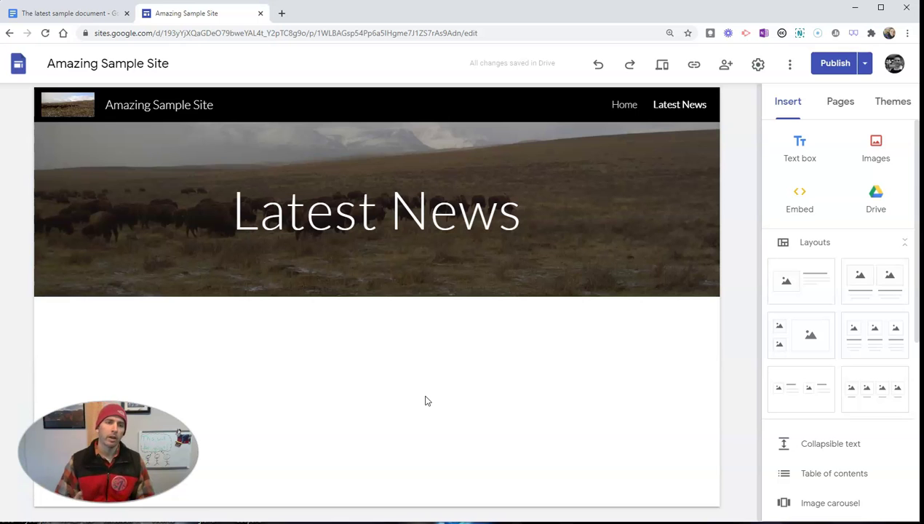
Step: Share the sample document by link with anyone at Freetech4teachers.com as Commenter
{"action": "left_click", "coordinate": [90, 15]}
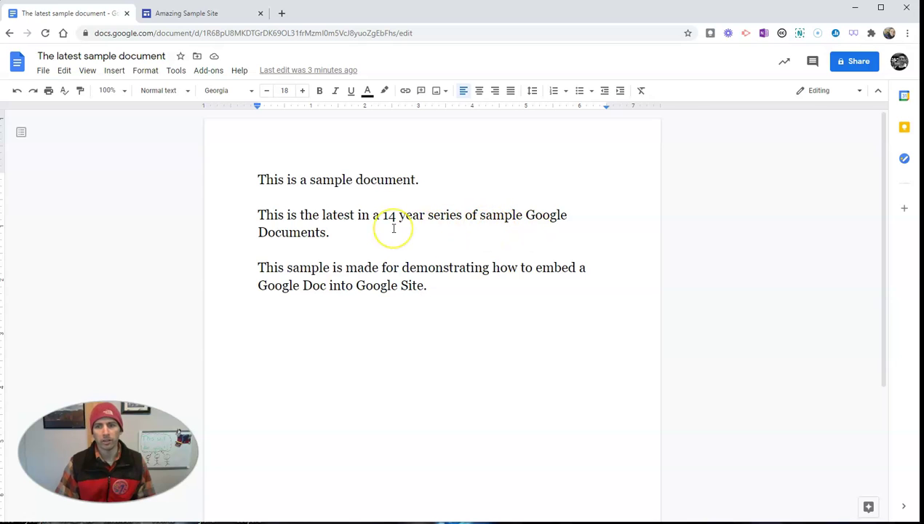
{"action": "left_click", "coordinate": [855, 64]}
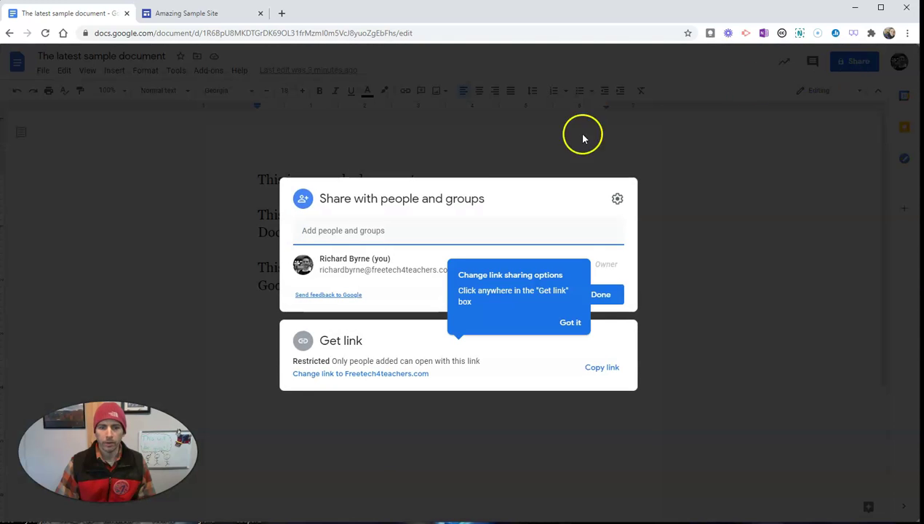
{"action": "left_click", "coordinate": [347, 376]}
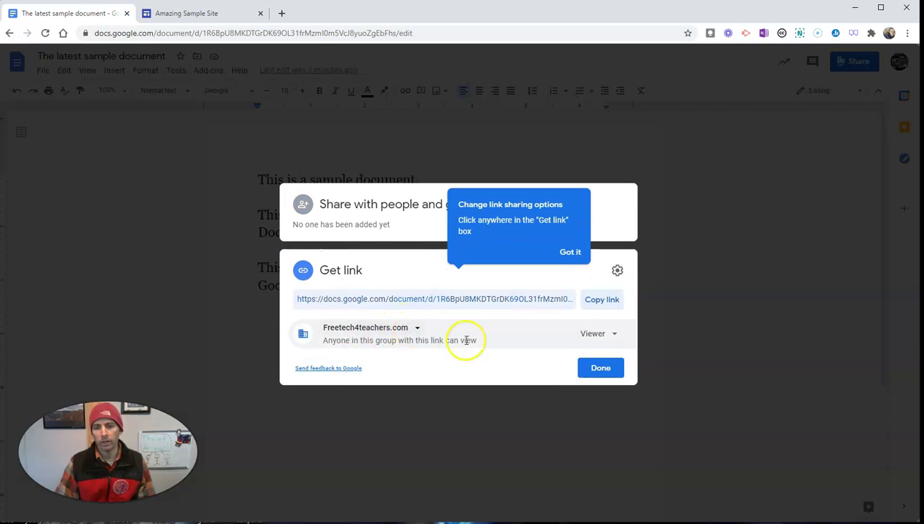
{"action": "left_click", "coordinate": [615, 334]}
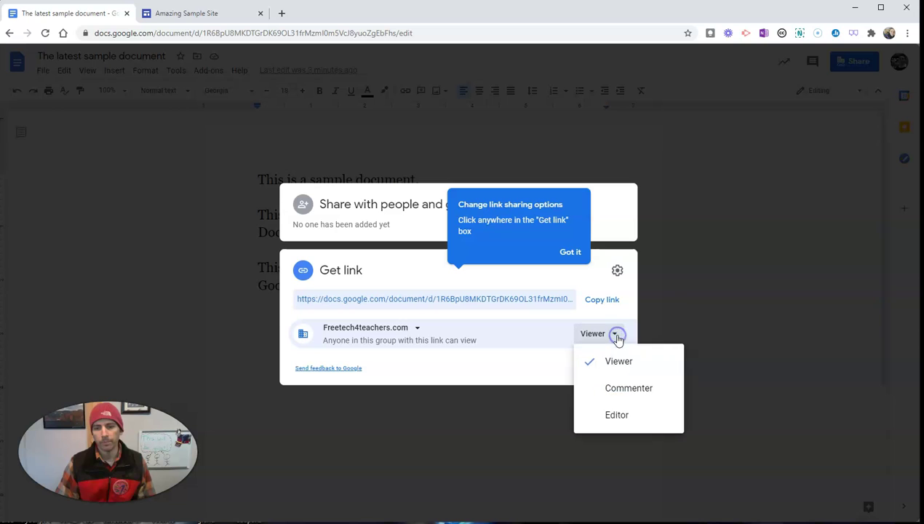
{"action": "left_click", "coordinate": [623, 387]}
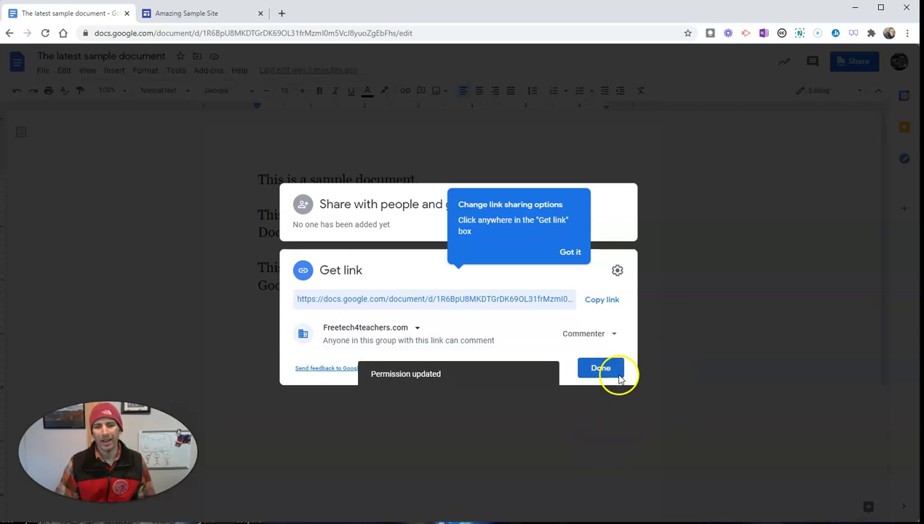
{"action": "left_click", "coordinate": [601, 369]}
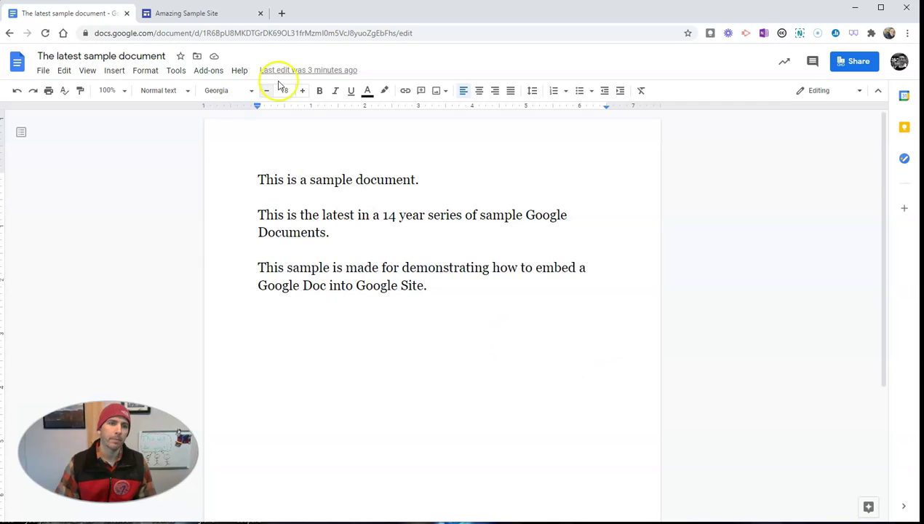
Step: Embed The latest sample document on the Latest News page and drag its box taller
{"action": "left_click", "coordinate": [224, 15]}
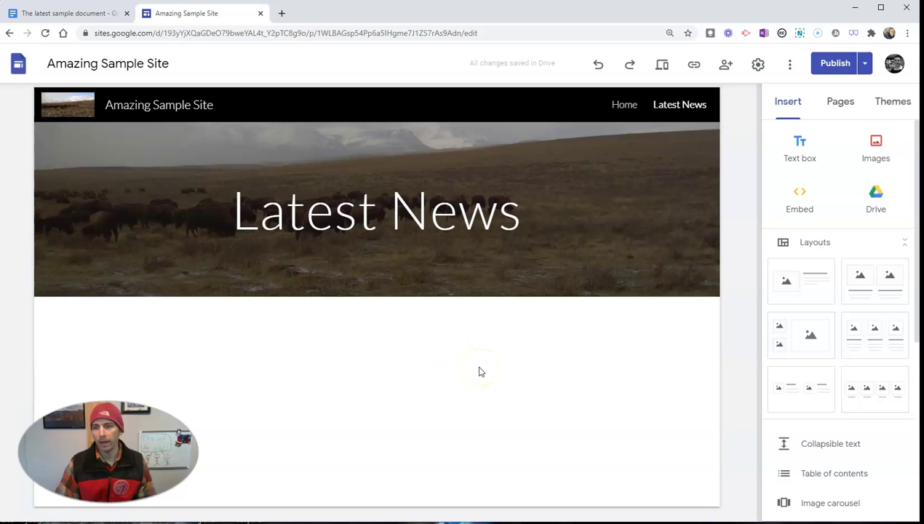
{"action": "scroll", "coordinate": [829, 400], "scroll_direction": "down", "scroll_amount": 3}
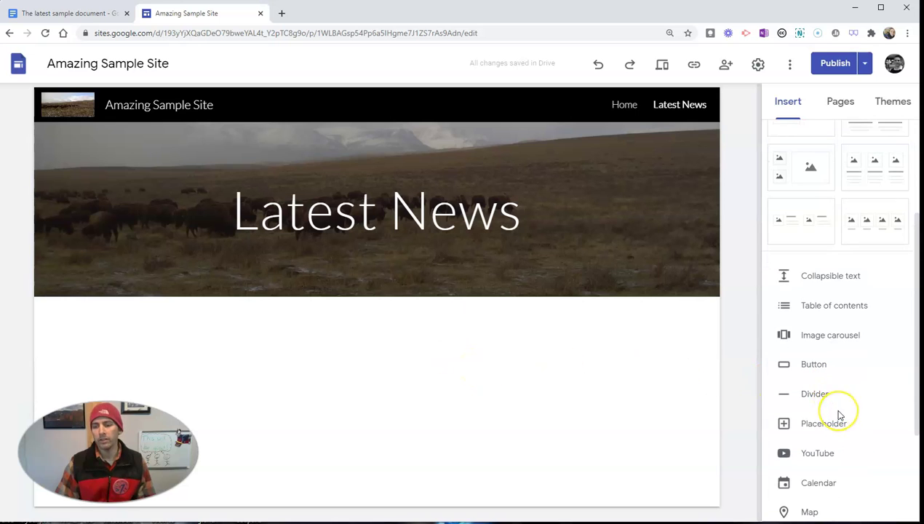
{"action": "scroll", "coordinate": [836, 409], "scroll_direction": "down", "scroll_amount": 1}
{"action": "scroll", "coordinate": [837, 422], "scroll_direction": "down", "scroll_amount": 1}
{"action": "left_click", "coordinate": [815, 430]}
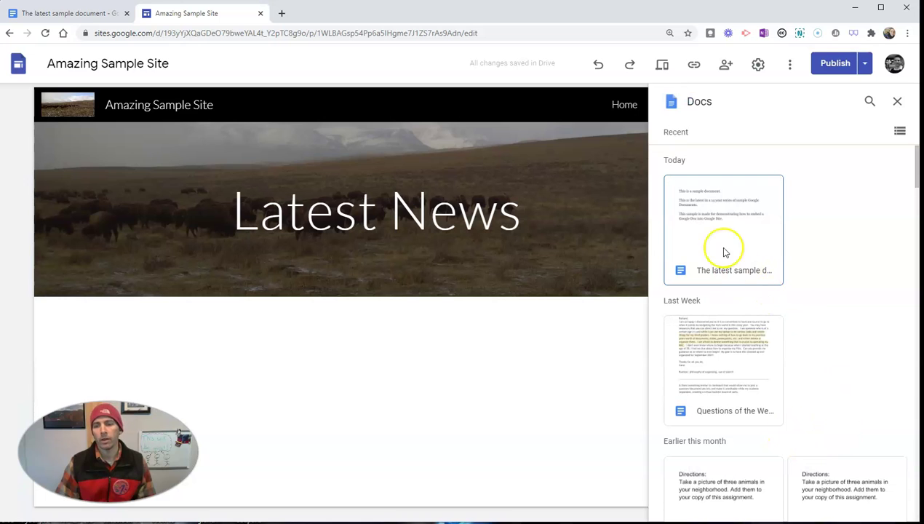
{"action": "left_click", "coordinate": [723, 230]}
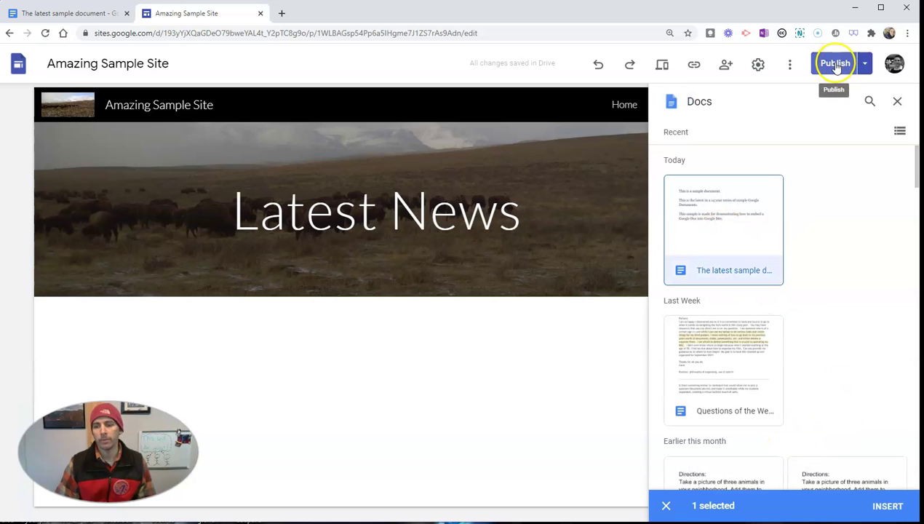
{"action": "left_click", "coordinate": [901, 509]}
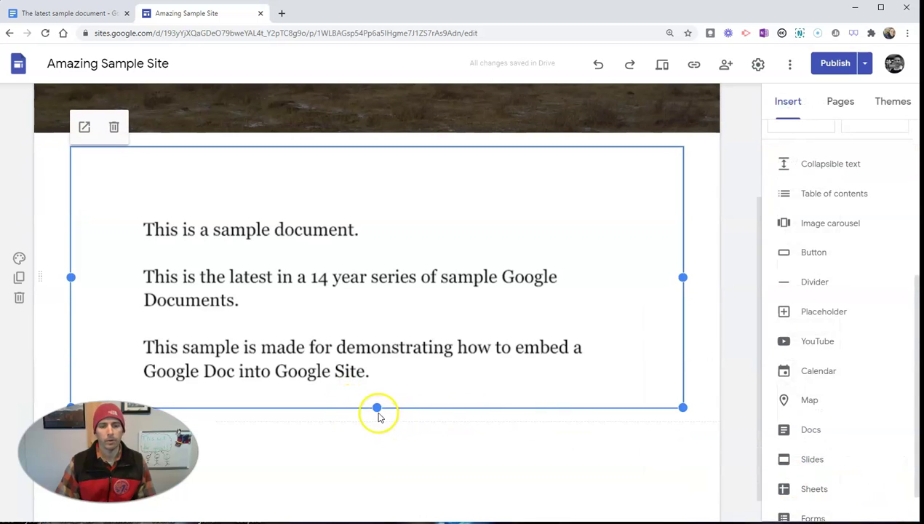
{"action": "left_click_drag", "start_coordinate": [377, 408], "coordinate": [376, 511]}
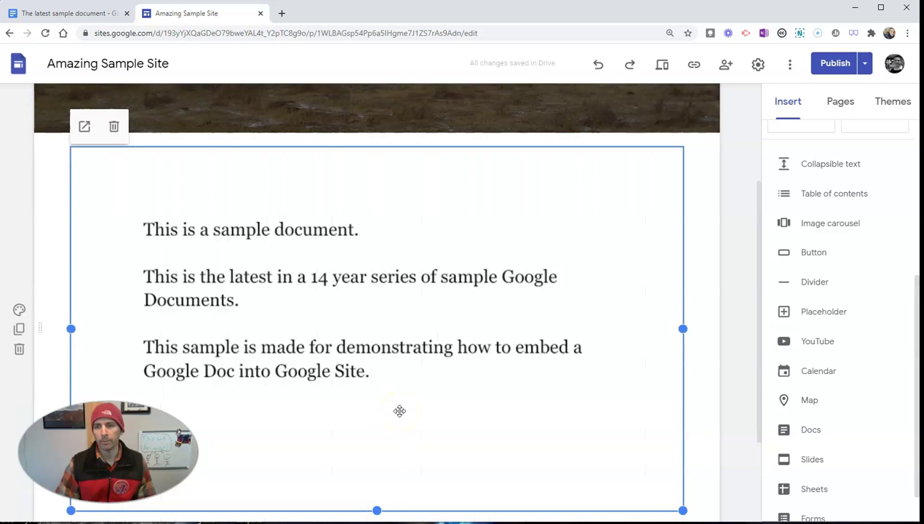
Step: Publish the site, browse the live Latest News page, and pop out the embedded Doc
{"action": "left_click", "coordinate": [837, 63]}
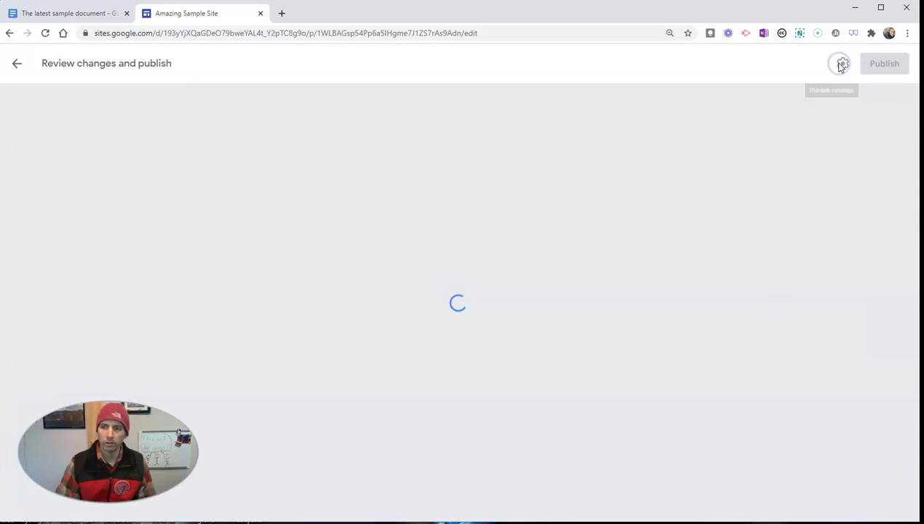
{"action": "left_click", "coordinate": [884, 64]}
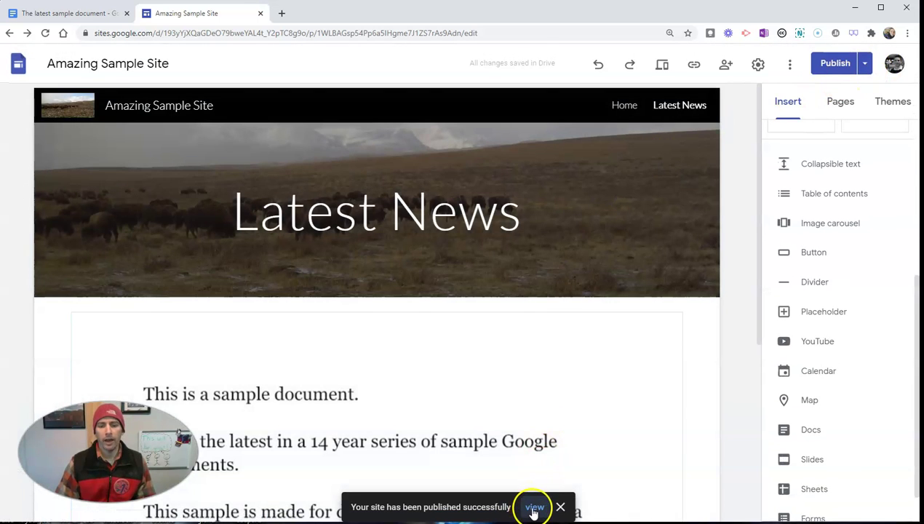
{"action": "left_click", "coordinate": [534, 507]}
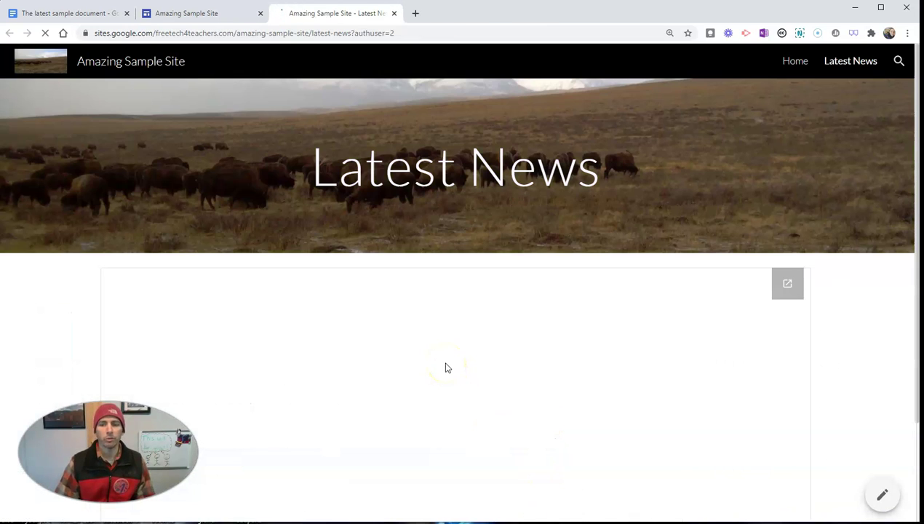
{"action": "scroll", "coordinate": [852, 309], "scroll_direction": "down", "scroll_amount": 2}
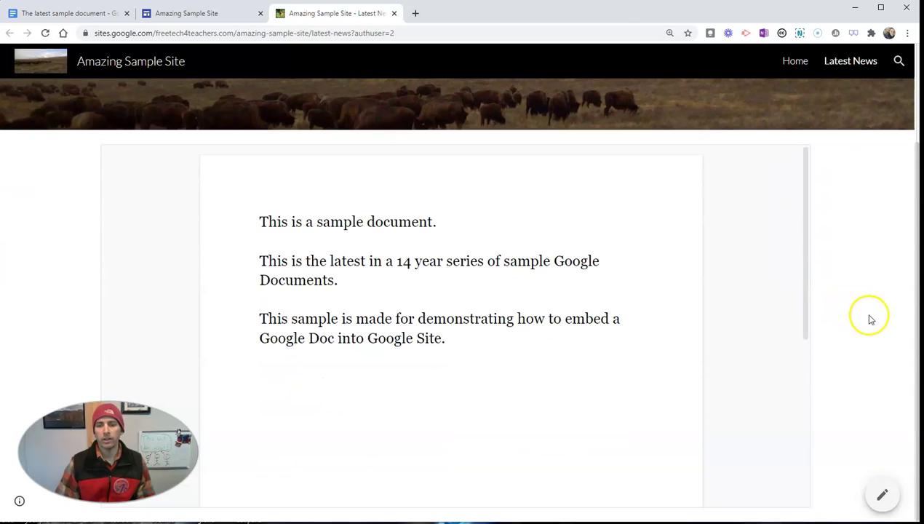
{"action": "scroll", "coordinate": [870, 376], "scroll_direction": "up", "scroll_amount": 2}
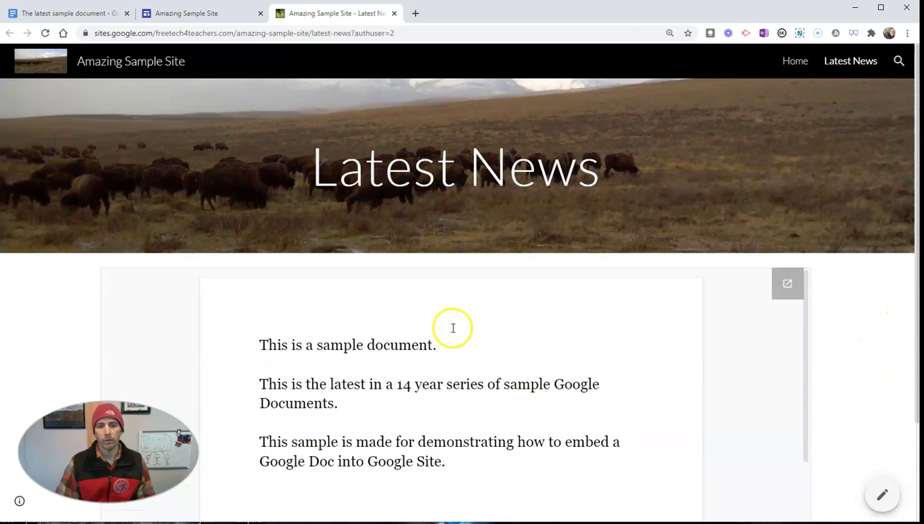
{"action": "left_click", "coordinate": [787, 285]}
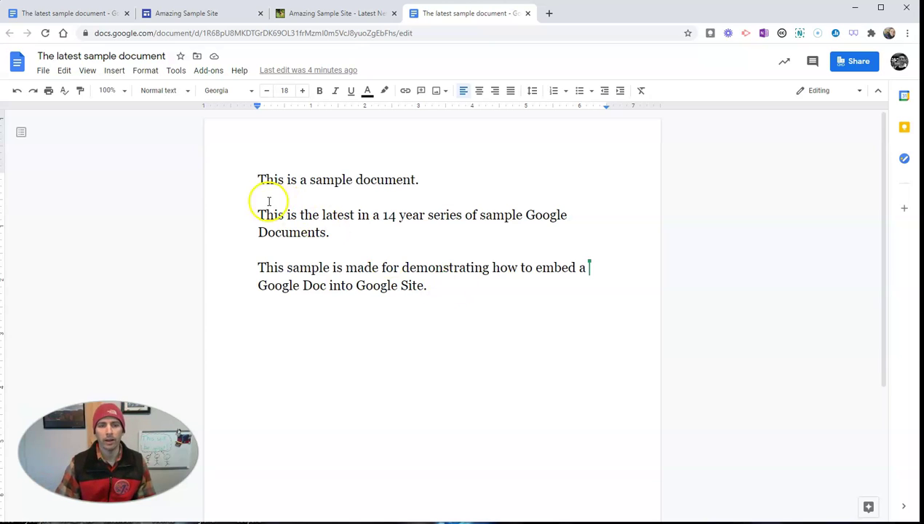
Step: Add italic top line 'You can comment by opening this document in a new tab or window.'
{"action": "left_click", "coordinate": [94, 14]}
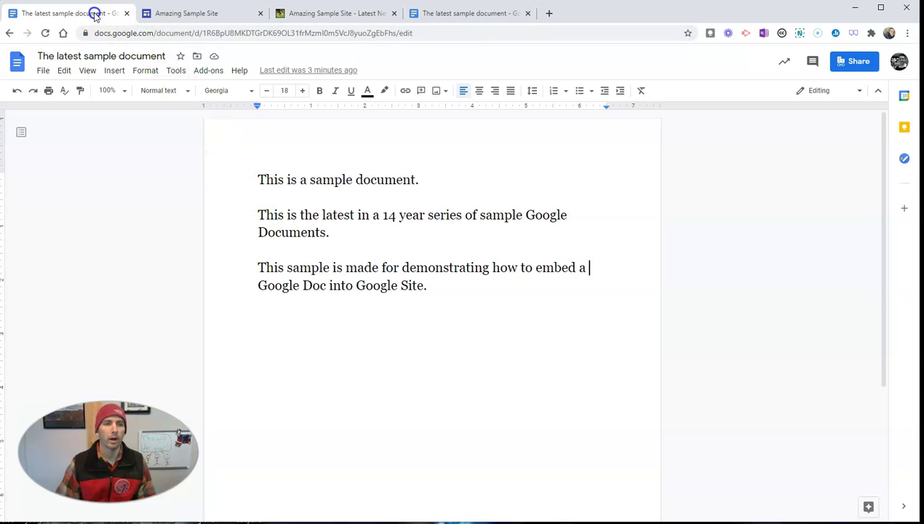
{"action": "key", "text": "Return"}
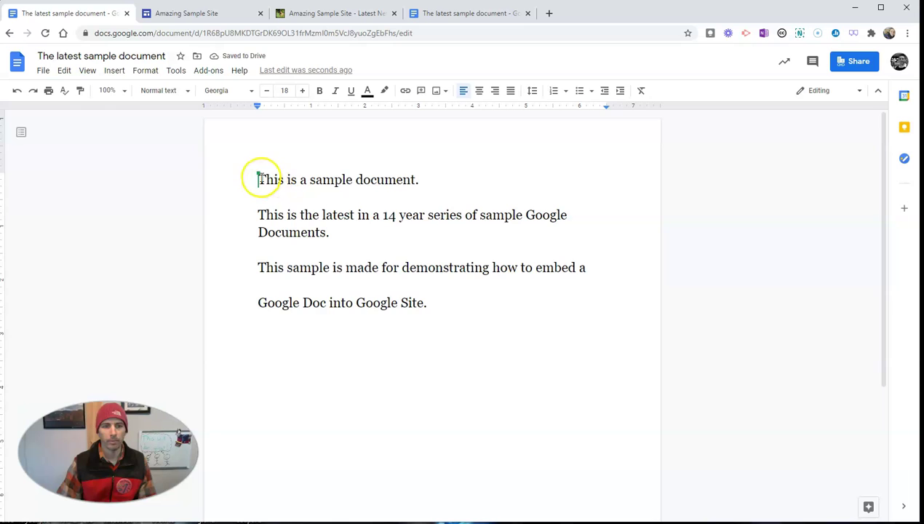
{"action": "key", "text": "Return"}
{"action": "type", "text": "You can comment by opening this document in a new tab"}
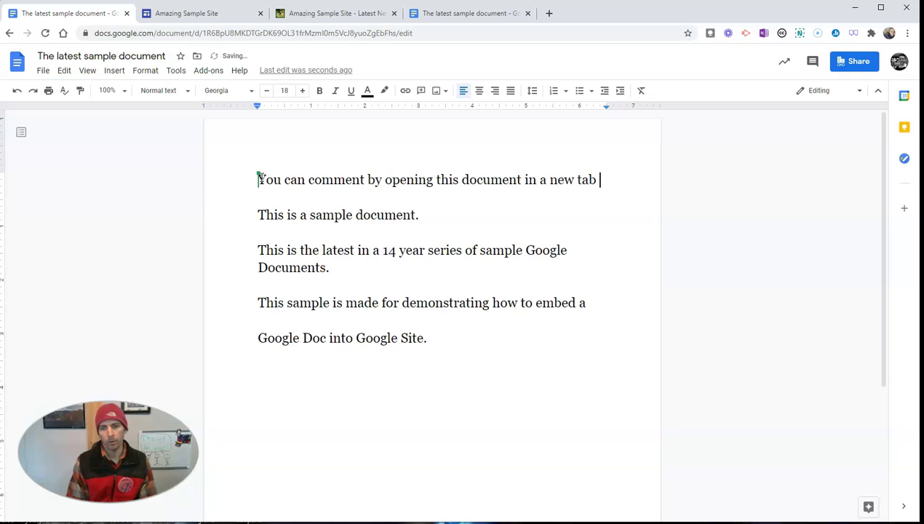
{"action": "type", "text": "or window/"}
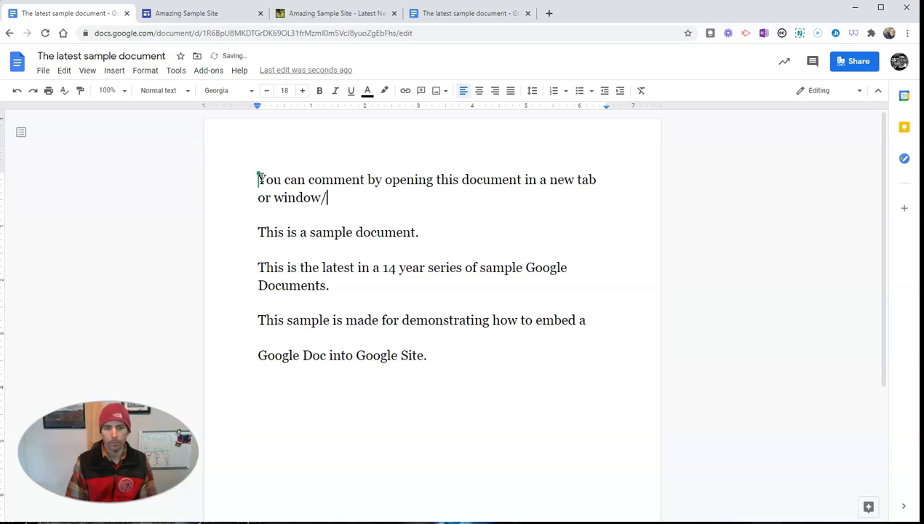
{"action": "key", "text": "BackSpace"}
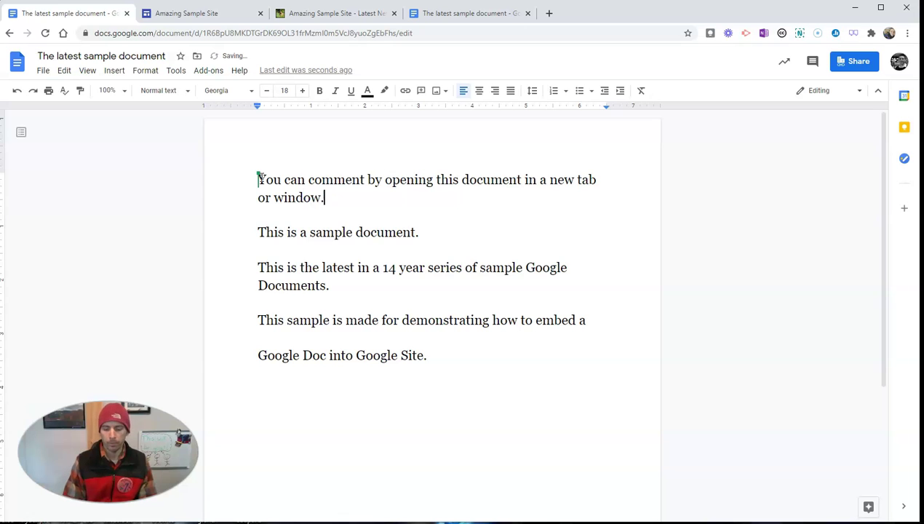
{"action": "triple_click", "coordinate": [366, 196]}
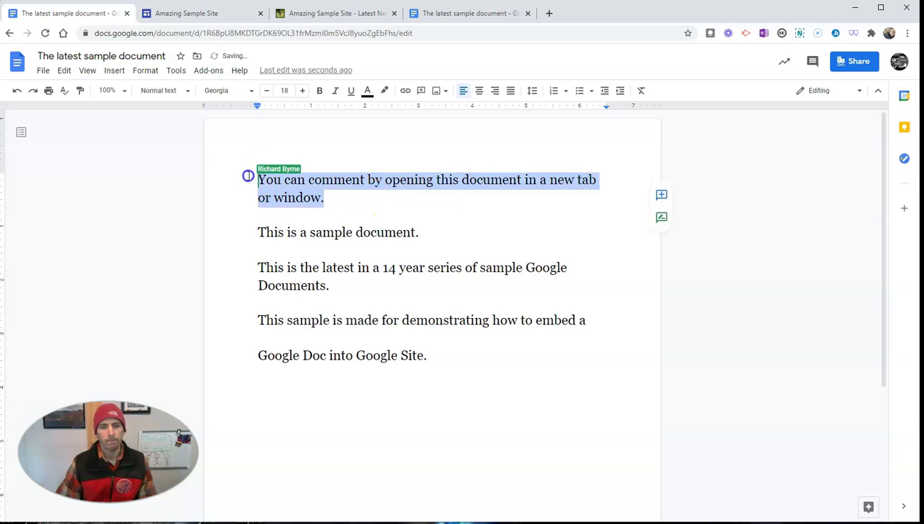
{"action": "left_click", "coordinate": [334, 90]}
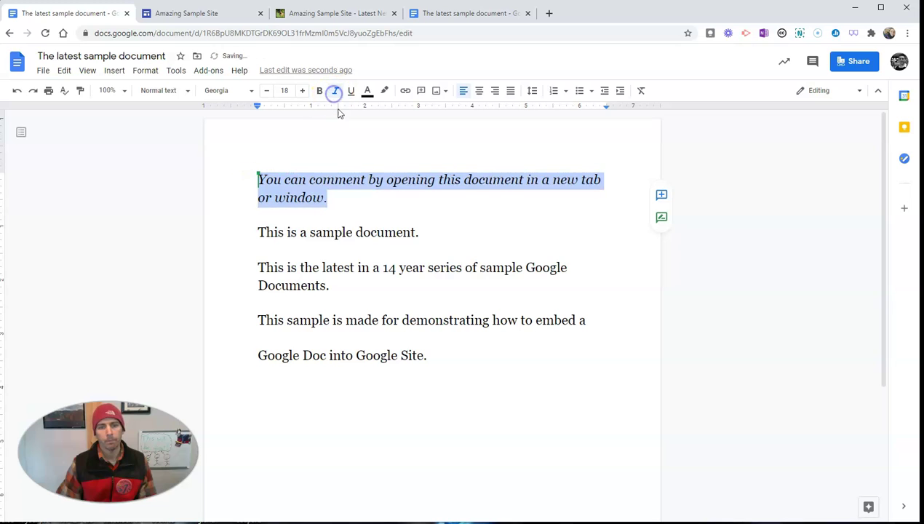
{"action": "left_click", "coordinate": [740, 308]}
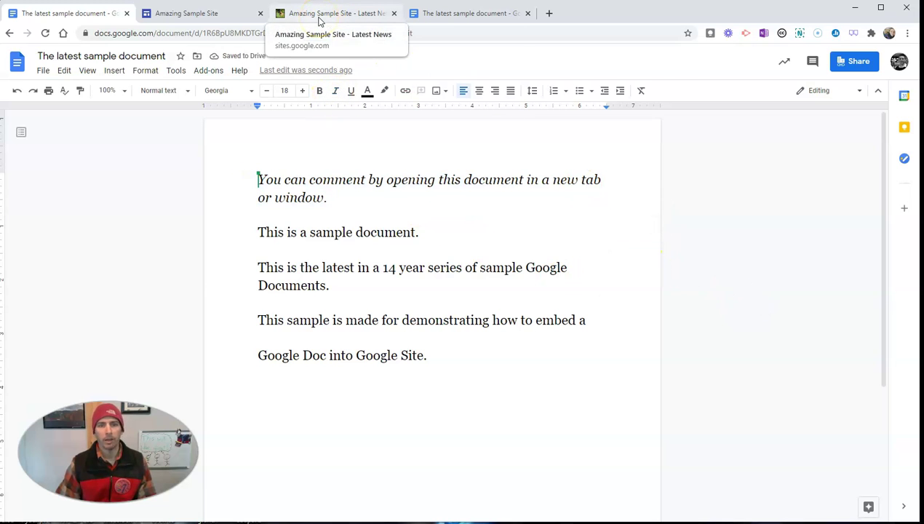
Step: Reload the live Latest News page to show the italic note, then pop out the Doc
{"action": "left_click", "coordinate": [320, 16]}
{"action": "left_click", "coordinate": [45, 33]}
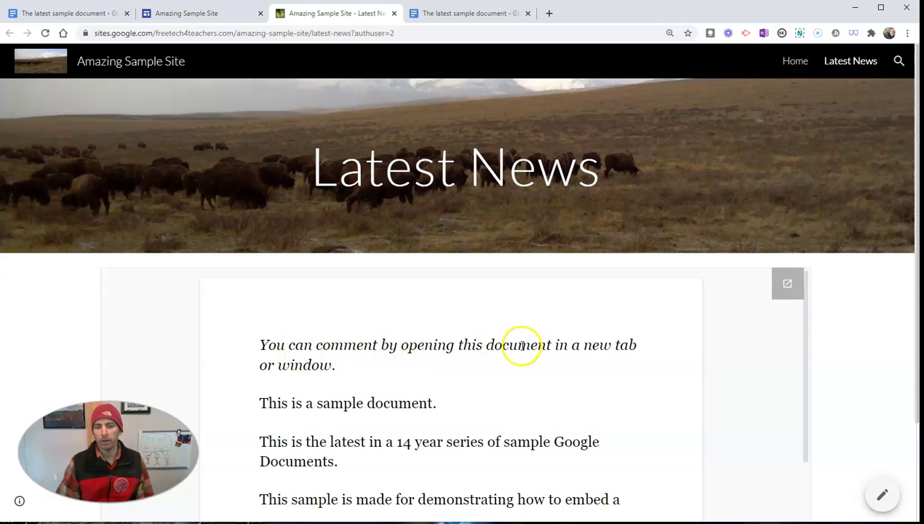
{"action": "left_click", "coordinate": [788, 285]}
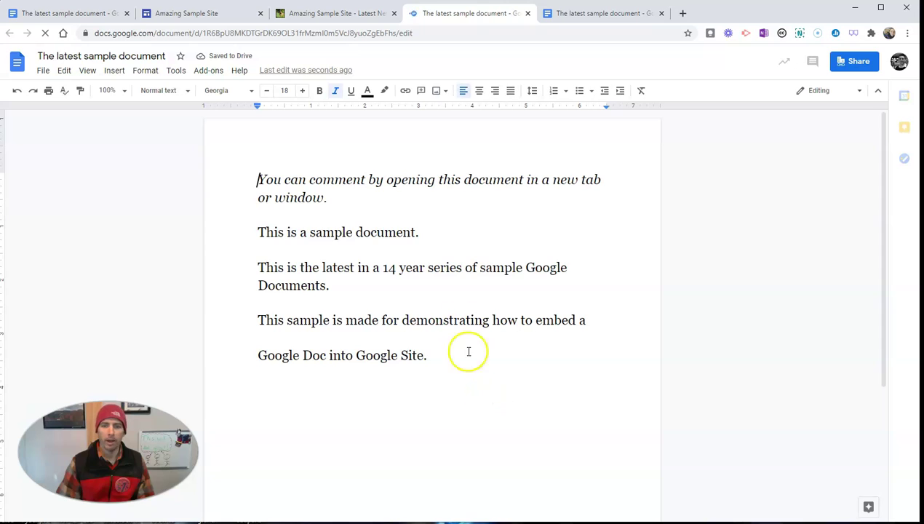
Step: Start a comment on 'This is a sample document.' and return to the Sites editor
{"action": "left_click_drag", "start_coordinate": [421, 233], "coordinate": [254, 232]}
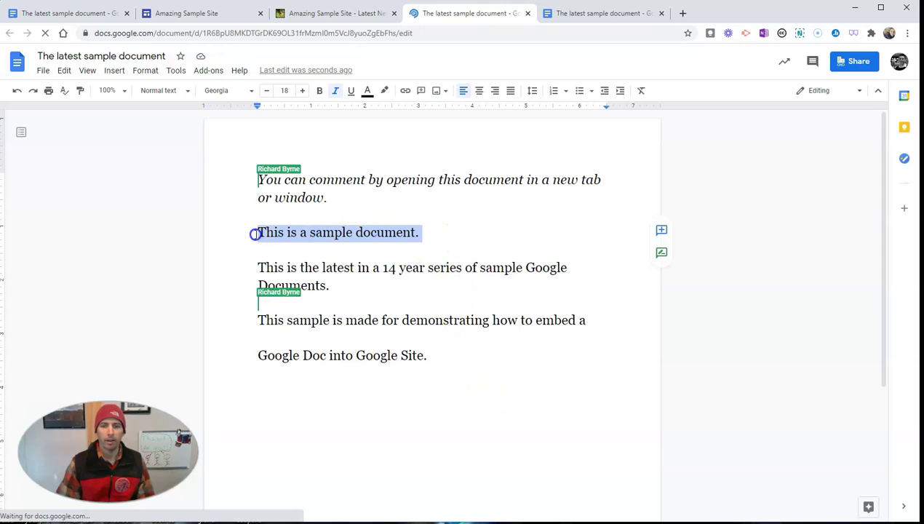
{"action": "left_click", "coordinate": [660, 230]}
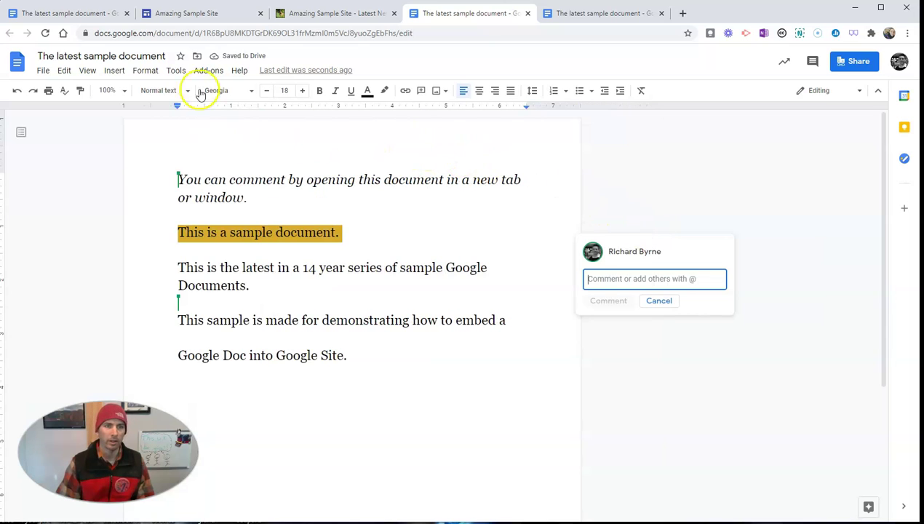
{"action": "left_click", "coordinate": [218, 16]}
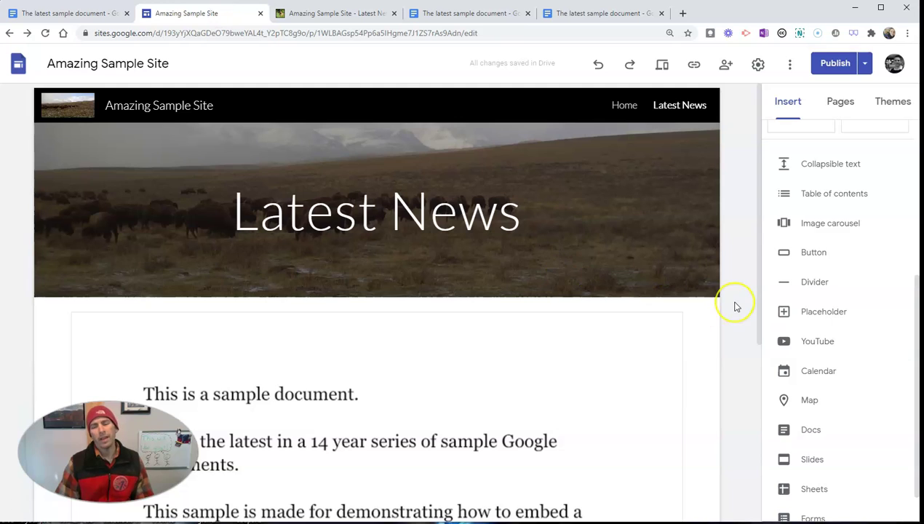